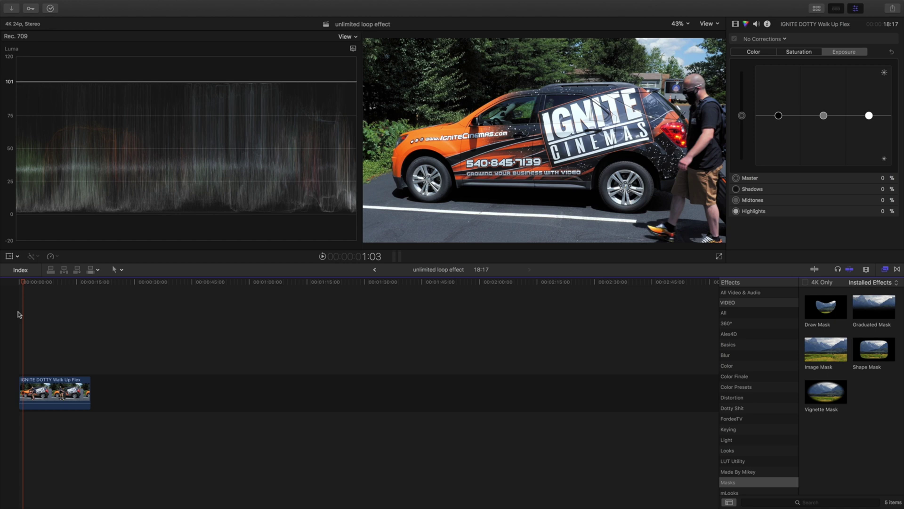
Duplicate the Walk Up Flex clip onto a layer above the original, starting at 6:18
click(15, 284)
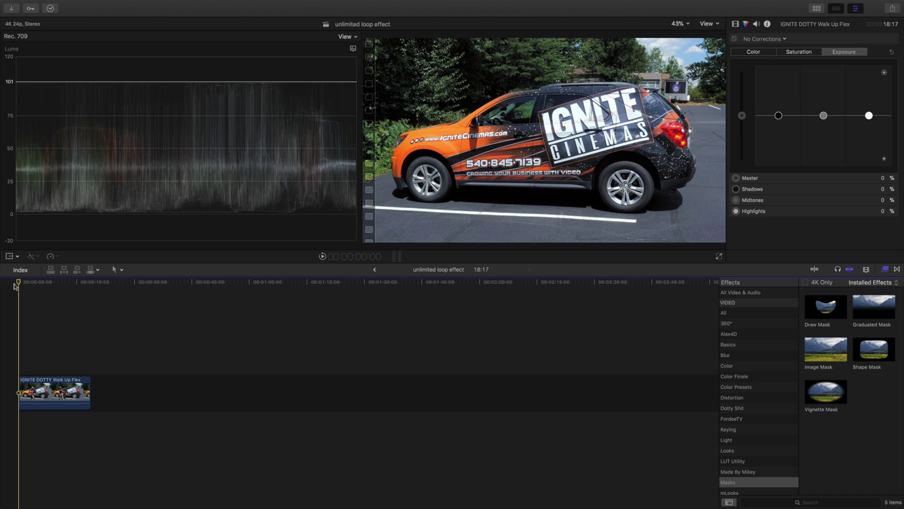
click(45, 384)
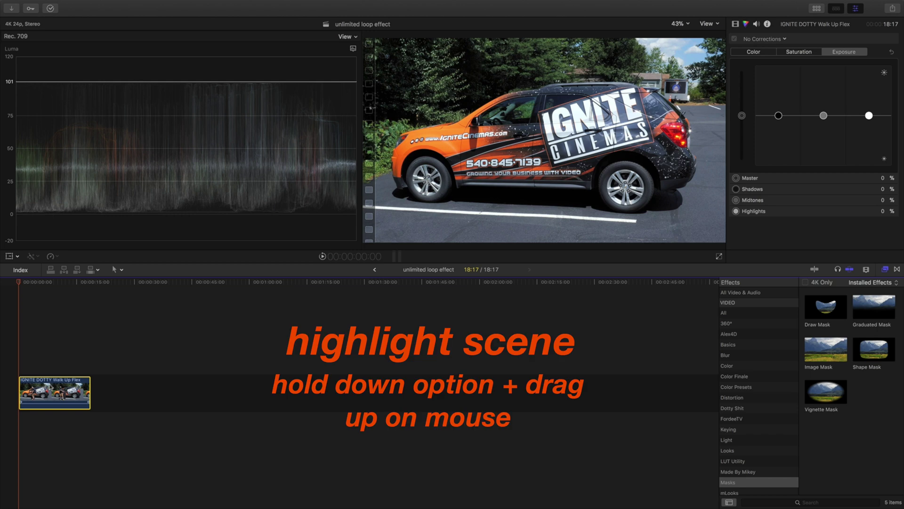
drag(50, 385, 111, 351)
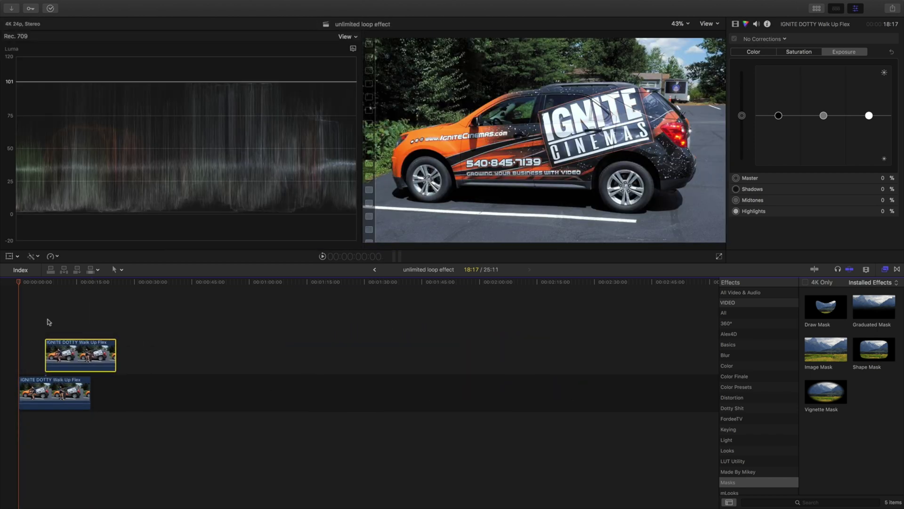
click(47, 320)
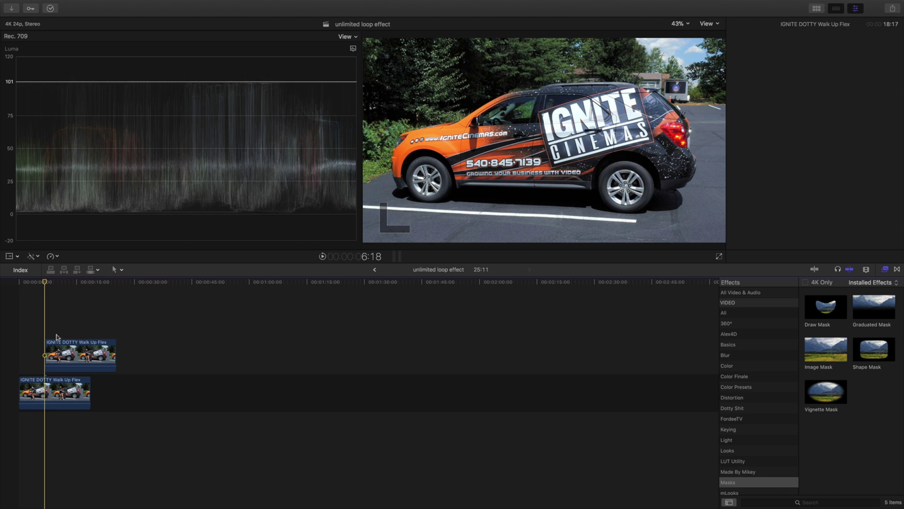
click(34, 284)
drag(36, 289, 45, 289)
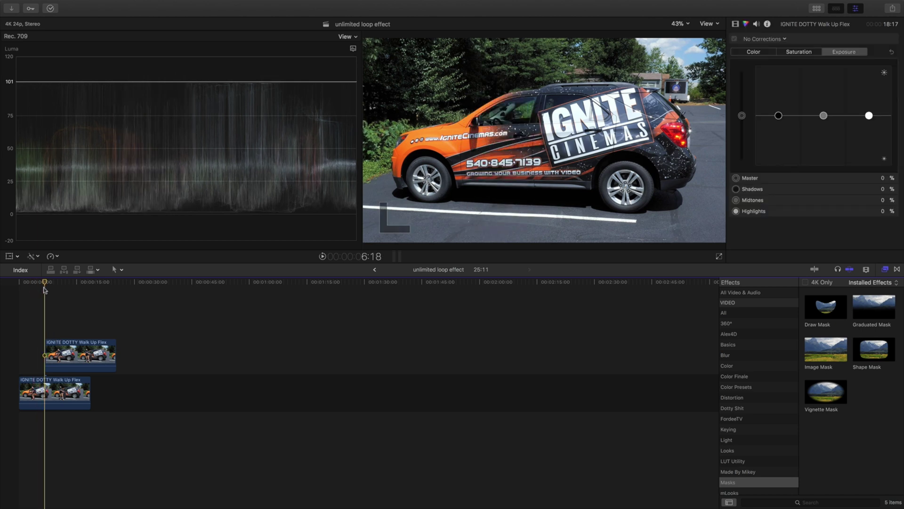
Lower the upper clip's opacity to about 28% so the clip beneath shows through
click(59, 349)
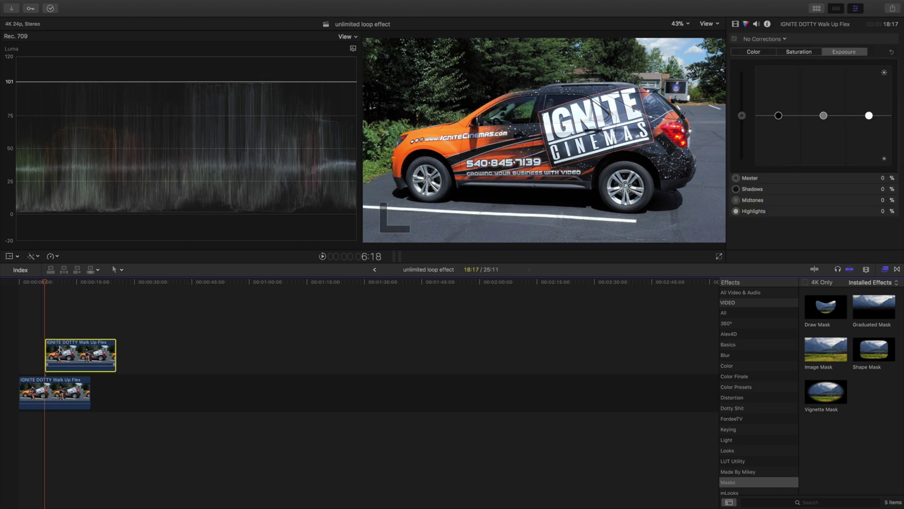
click(736, 24)
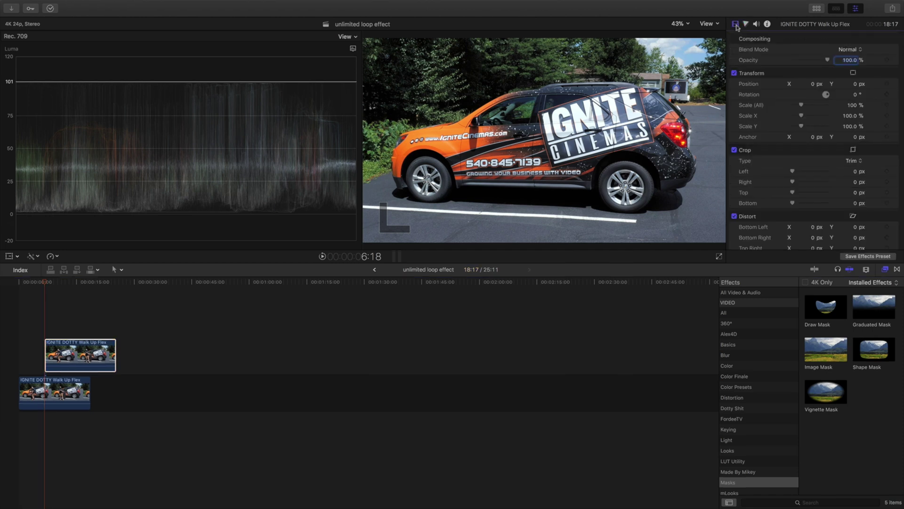
drag(829, 63, 799, 64)
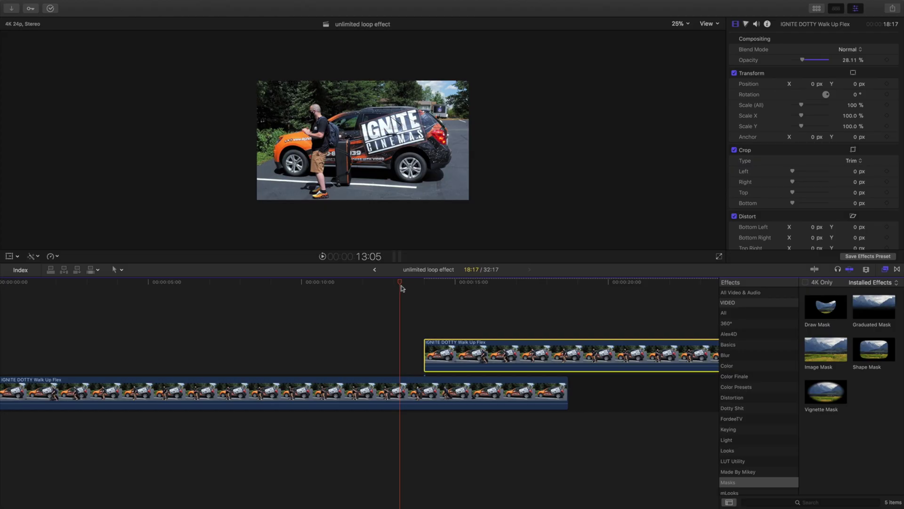
Preview the overlap of the two clips and return the playhead to the upper clip's start at 14:00
drag(400, 286, 422, 290)
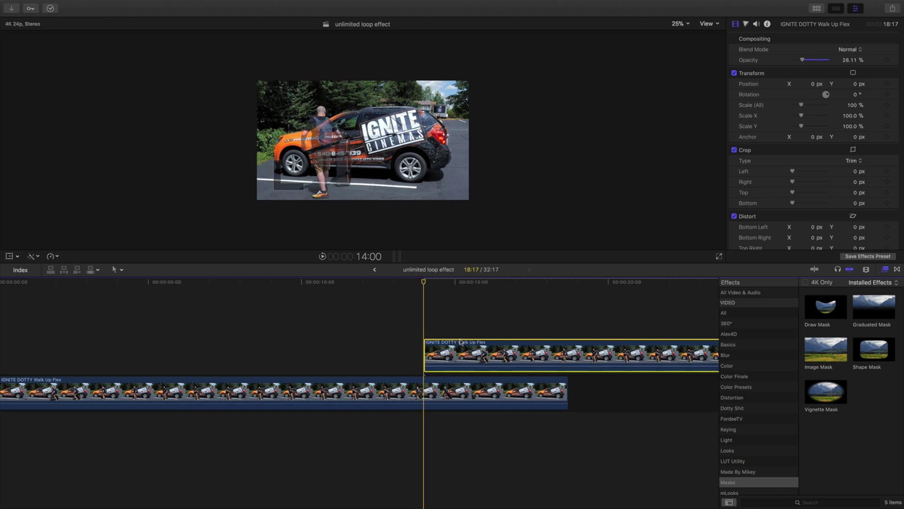
scroll(418, 293, right, 2)
key(space)
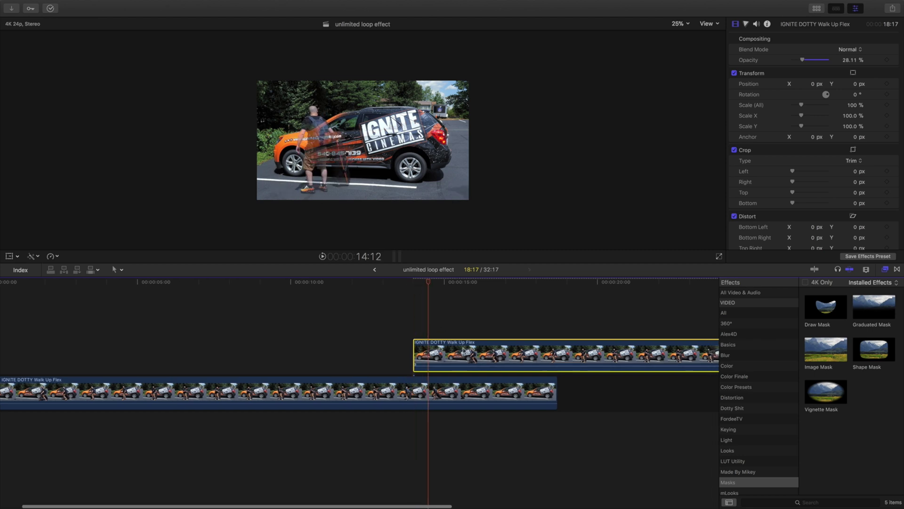
scroll(448, 325, right, 3)
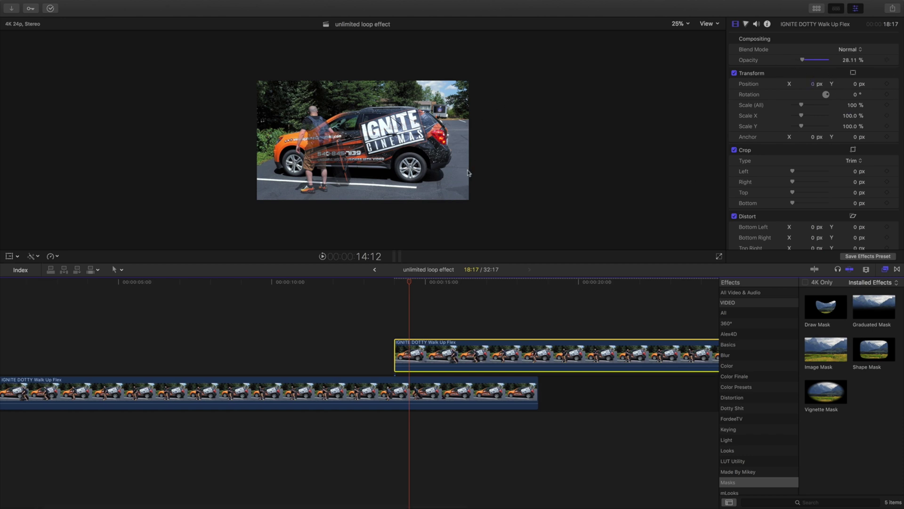
click(397, 287)
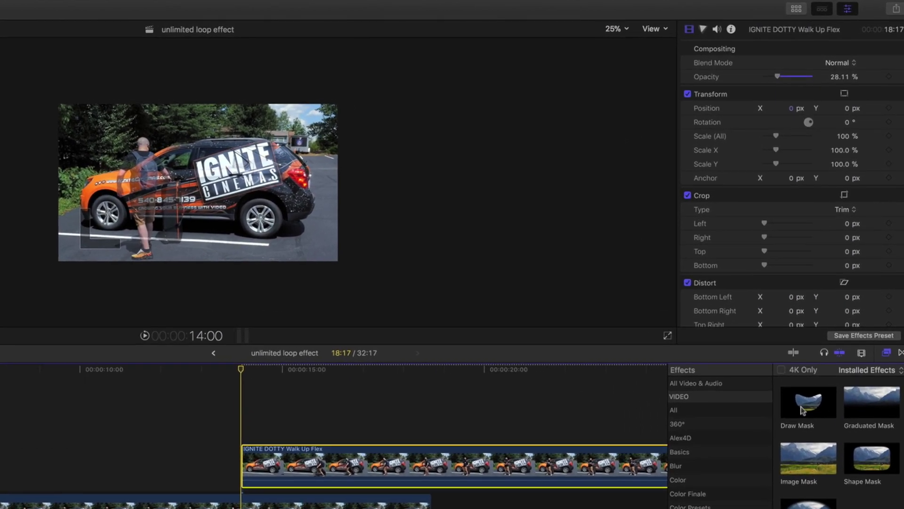
Apply the Draw Mask effect to the upper clip and draw a tall rectangular mask just outside the picture's right edge
mouse_move(799, 425)
mouse_down()
mouse_move(590, 408)
mouse_move(384, 481)
mouse_up()
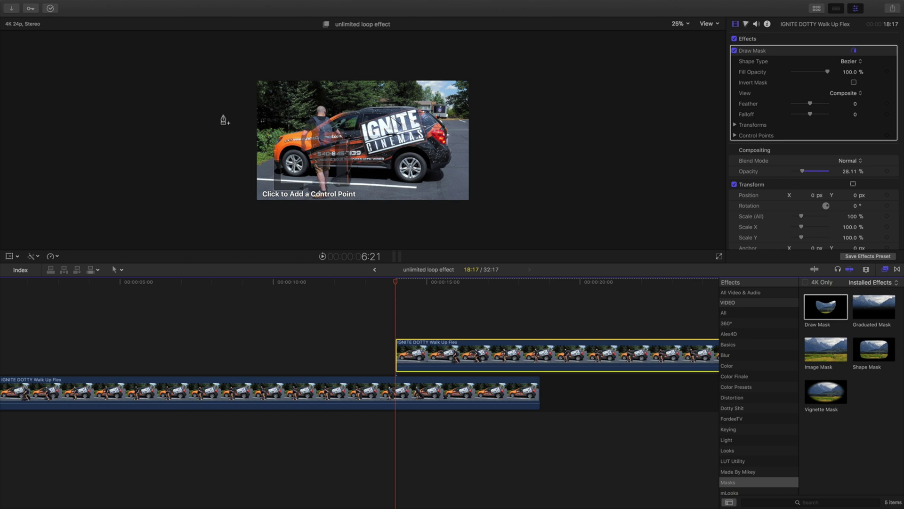
click(513, 68)
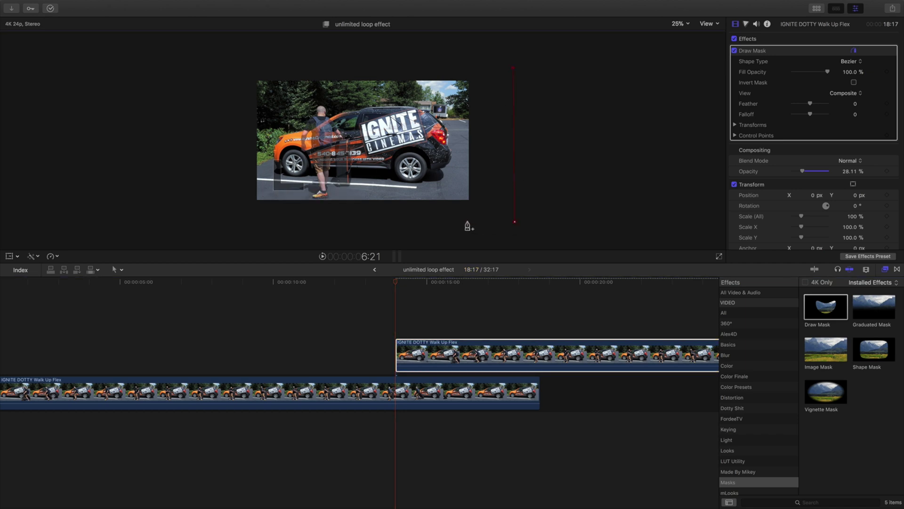
click(514, 69)
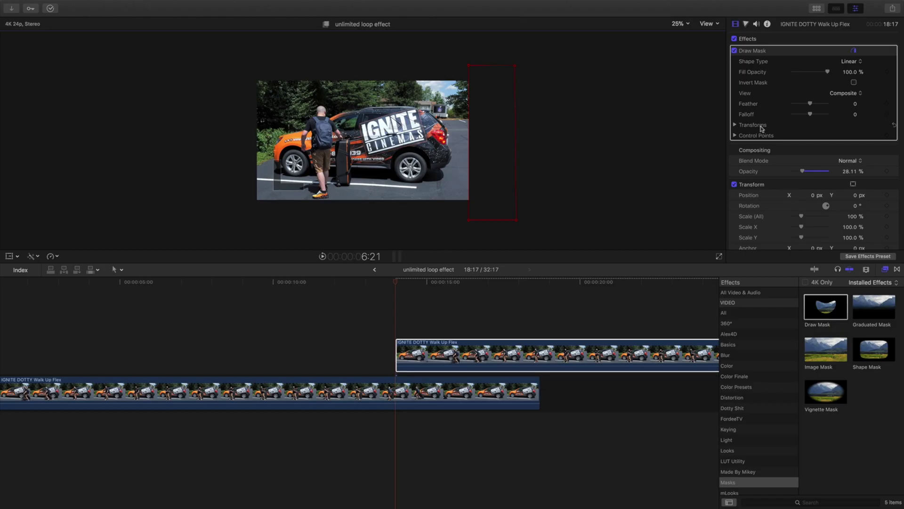
Add a keyframe to the Draw Mask's Control Points at the start of the upper clip
right_click(749, 127)
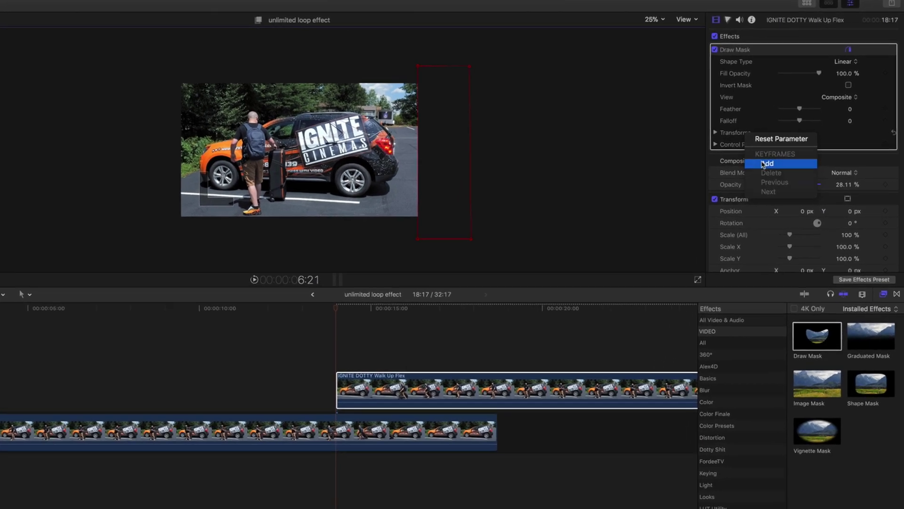
click(763, 163)
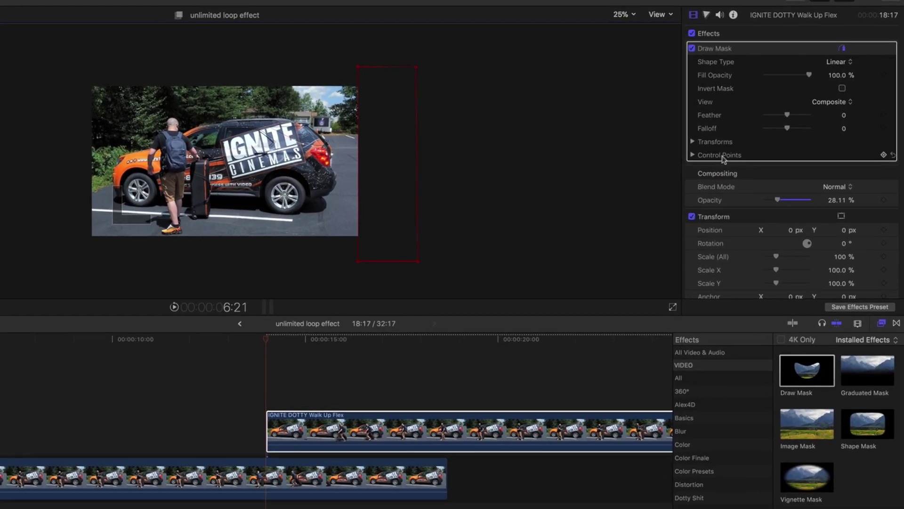
right_click(724, 158)
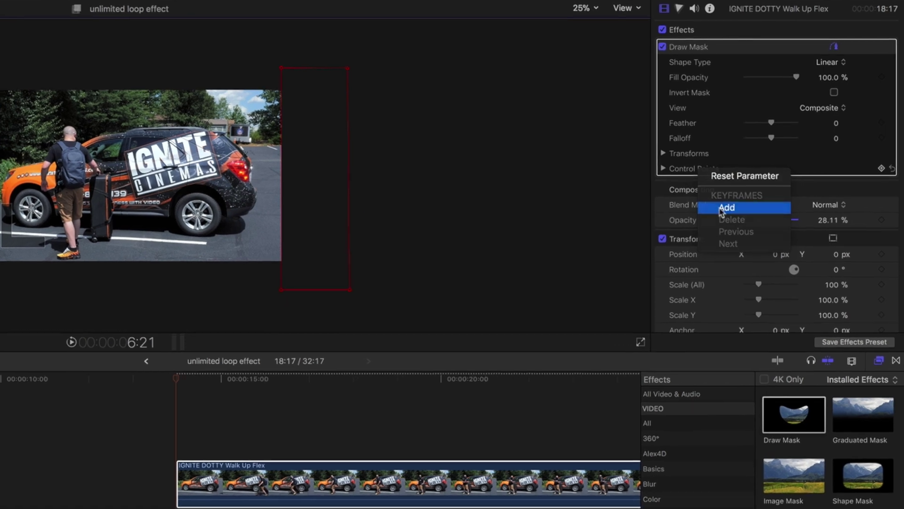
click(725, 208)
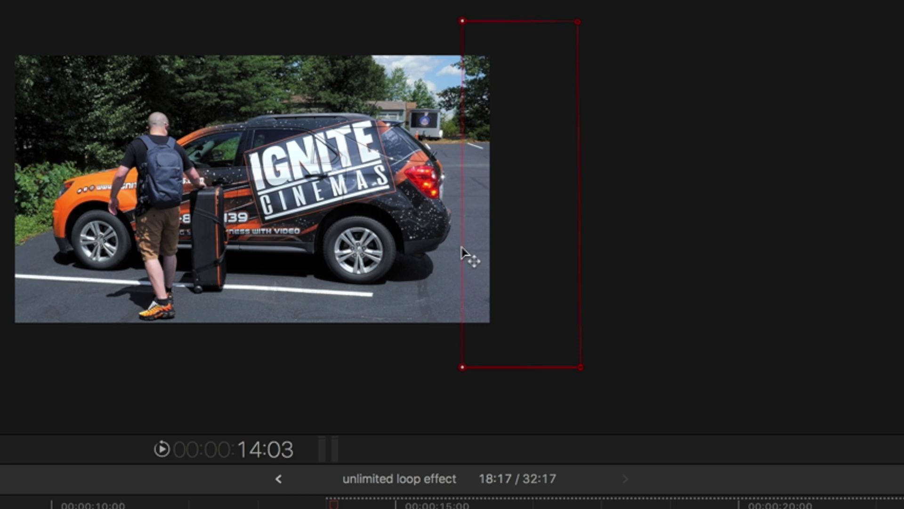
Advance frame by frame to 14:11, shifting the mask's left edge inward to keyframe it toward the car's rear
drag(460, 246, 456, 246)
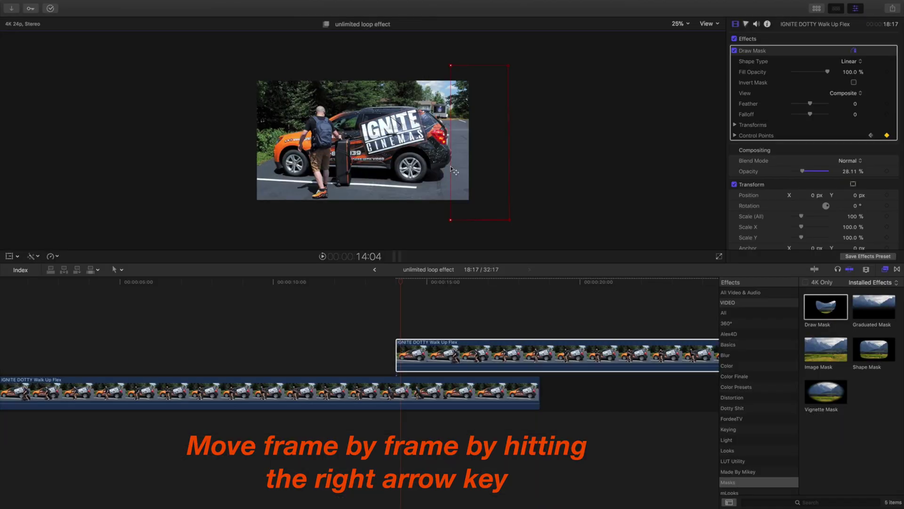
key(Right)
key(Right)
key(Right)
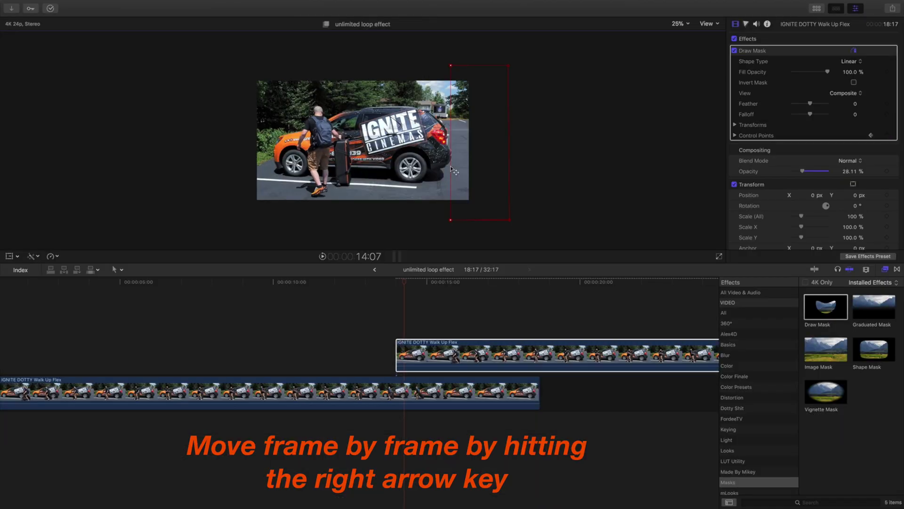
key(Right)
drag(451, 168, 446, 168)
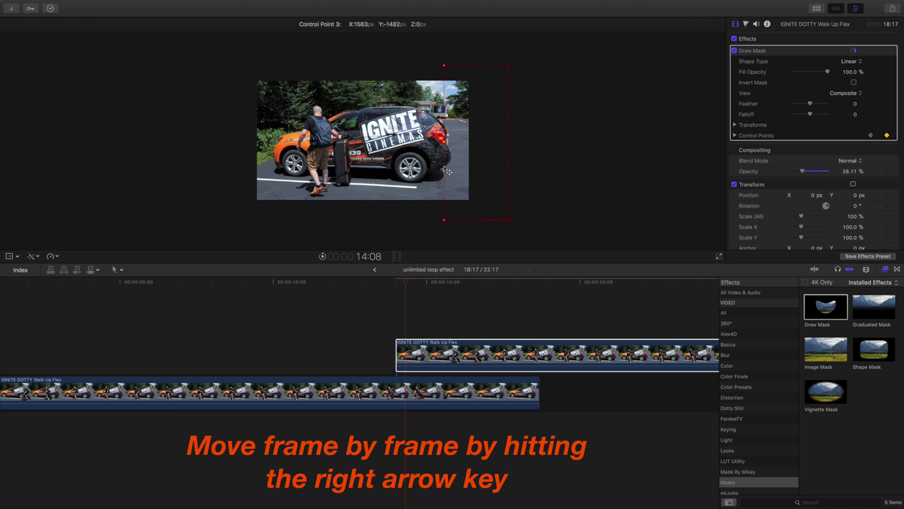
key(Right)
key(Right)
key(Right)
key(Right)
key(Right)
key(Right)
key(Right)
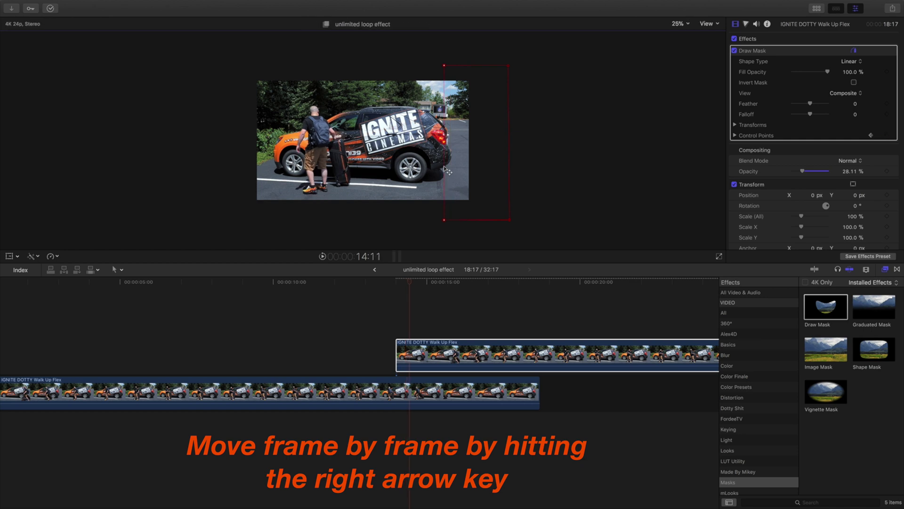
Keyframe the mask's left edge over the car's logo, advancing frame by frame to 15:00
drag(446, 171, 410, 167)
key(Right)
key(Right)
key(Right)
key(Right)
key(Right)
key(Right)
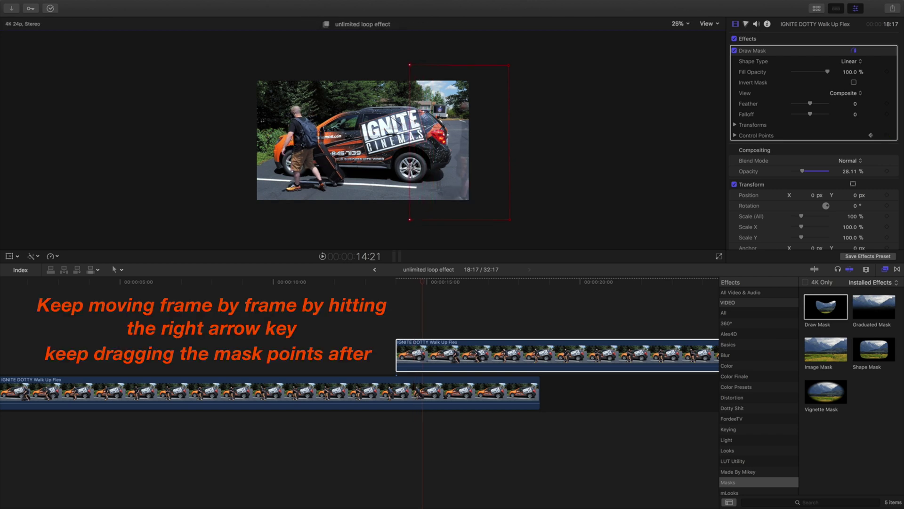
drag(410, 166, 406, 167)
Continue keyframing the mask's left edge toward the car's front wheel behind the departing man, advancing to 16:04
key(Right)
key(Right)
key(Right)
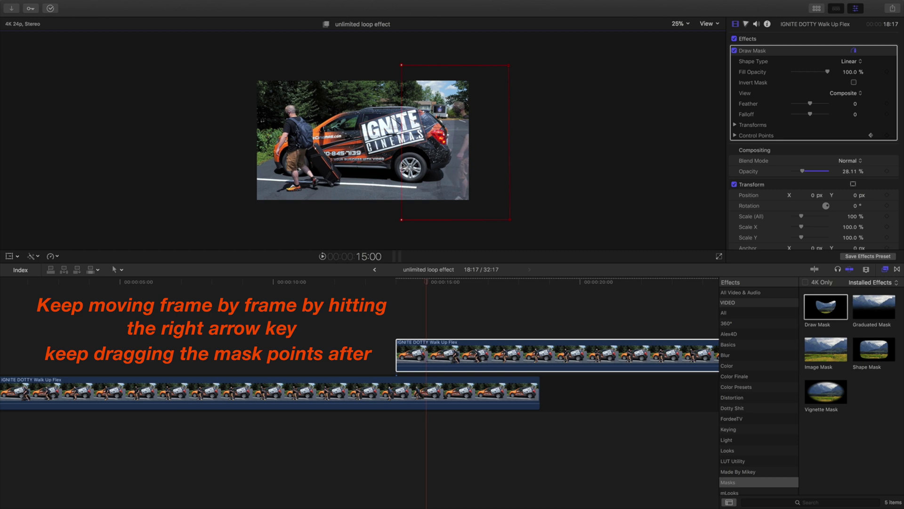
drag(401, 220, 402, 219)
drag(394, 164, 318, 165)
key(Right)
key(Right)
key(Right)
key(Right)
key(Right)
key(Right)
key(Right)
key(Right)
key(Right)
key(Right)
key(Right)
key(Right)
key(Right)
key(Right)
key(Right)
key(Right)
key(Right)
key(Right)
key(Right)
key(Right)
key(Right)
key(Right)
key(Right)
key(Right)
key(Right)
key(Right)
key(Right)
key(Right)
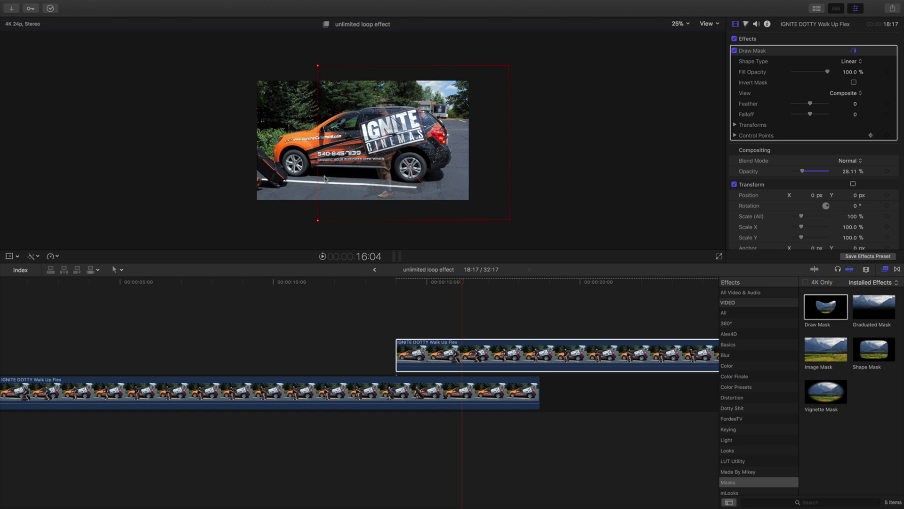
Widen the mask past the car's front wheel toward the picture's left edge, keyframing it frame by frame
drag(318, 171, 272, 169)
key(Right)
key(Right)
key(Right)
key(Right)
key(Right)
key(Right)
key(Right)
key(Right)
key(Right)
key(Right)
key(Right)
key(Right)
key(Right)
key(Right)
key(Right)
key(Right)
key(Right)
key(Right)
key(Right)
key(Right)
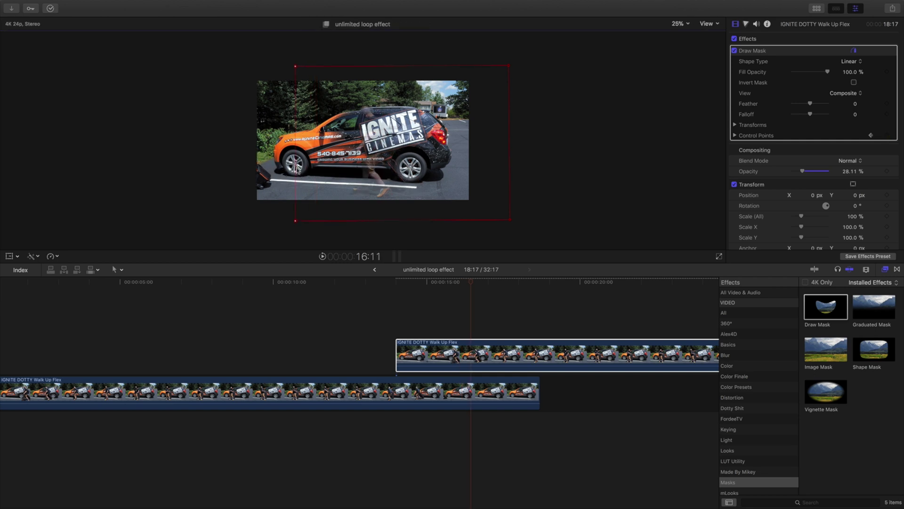
Play the masked transition from 14:00 to check how the semi-transparent upper clip is revealed
click(397, 289)
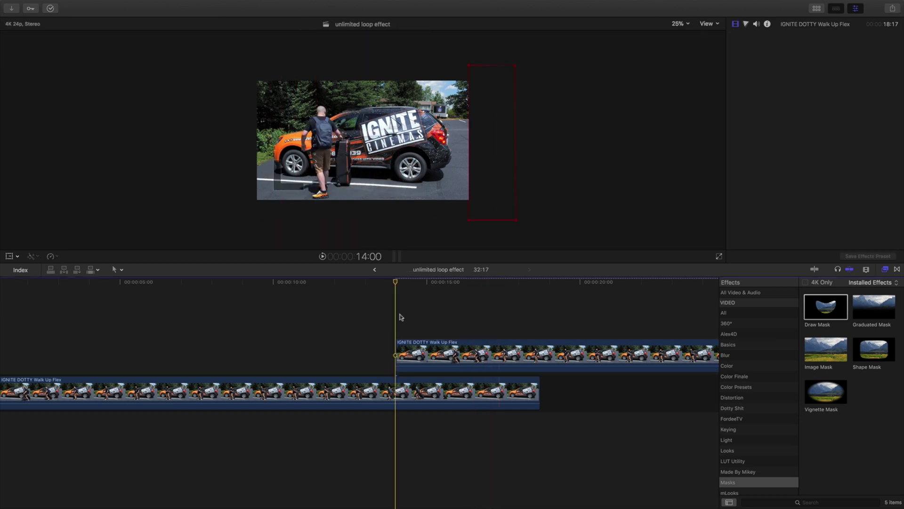
key(space)
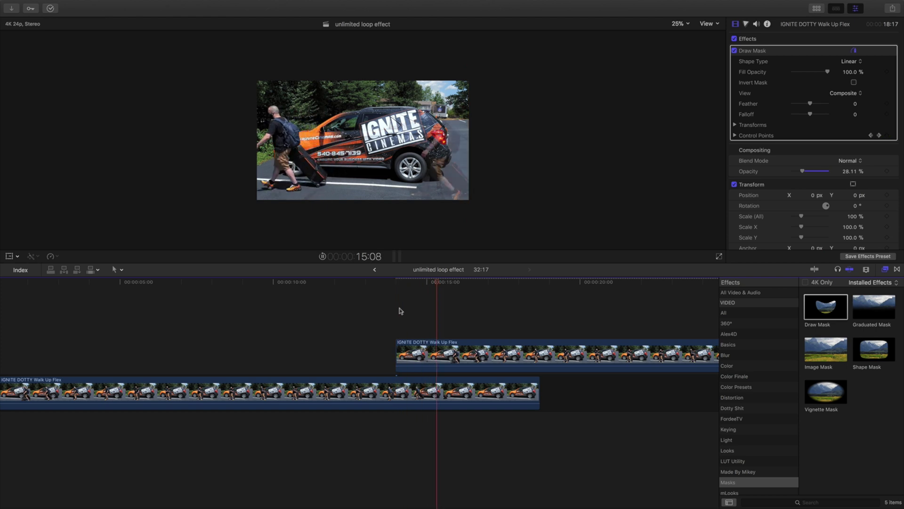
scroll(399, 311, right, 3)
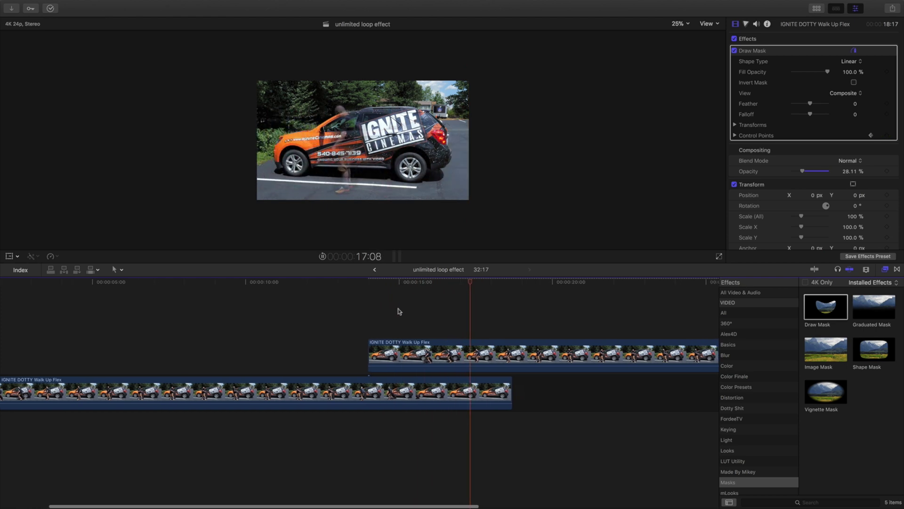
key(space)
Restore the upper clip's opacity to 100%
click(474, 351)
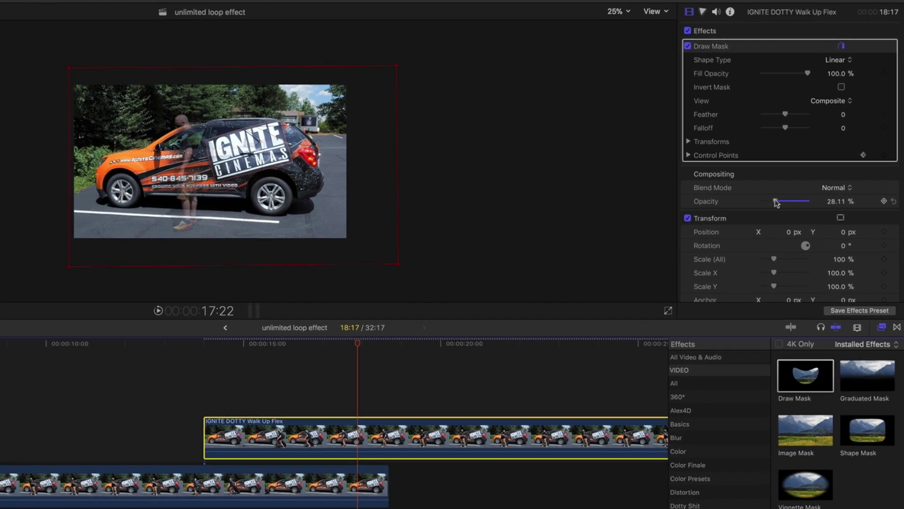
drag(776, 203, 856, 206)
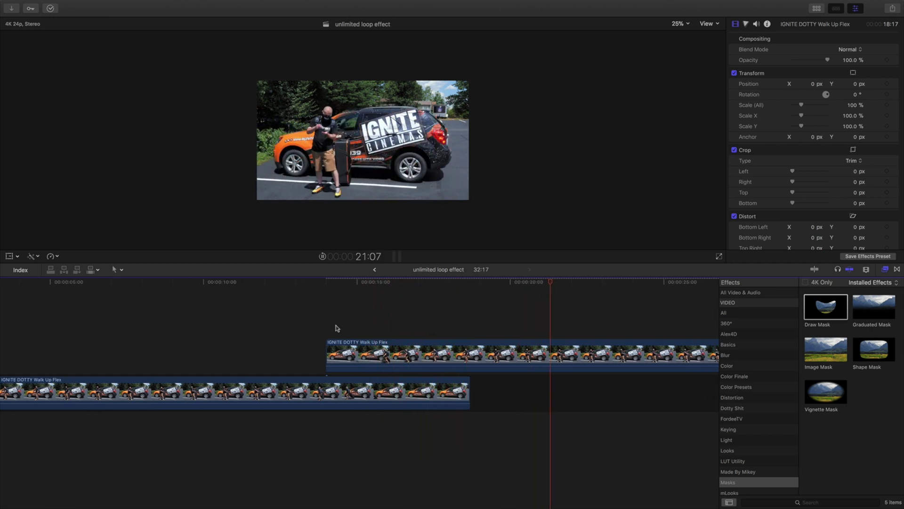
Review the footage from the early part of the timeline up to the masked transition, ending at 14:00
key(space)
scroll(323, 323, left, 2)
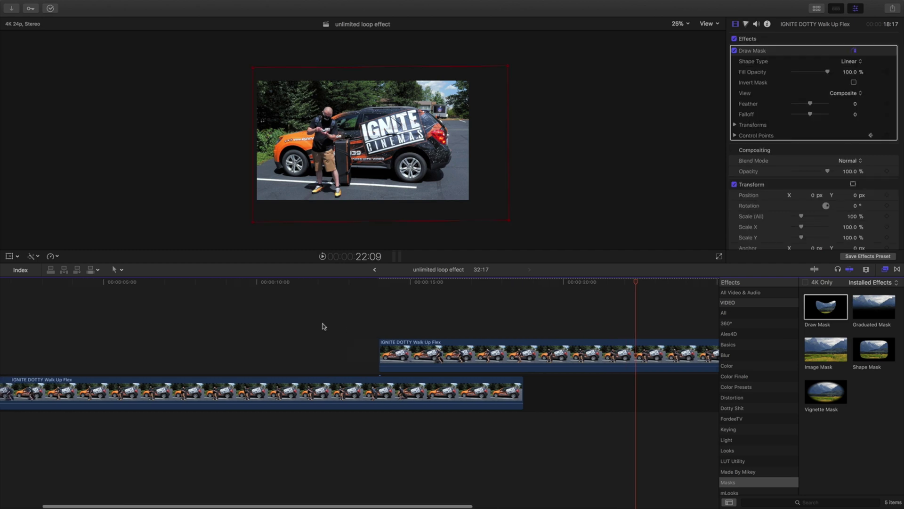
scroll(259, 339, left, 2)
click(201, 302)
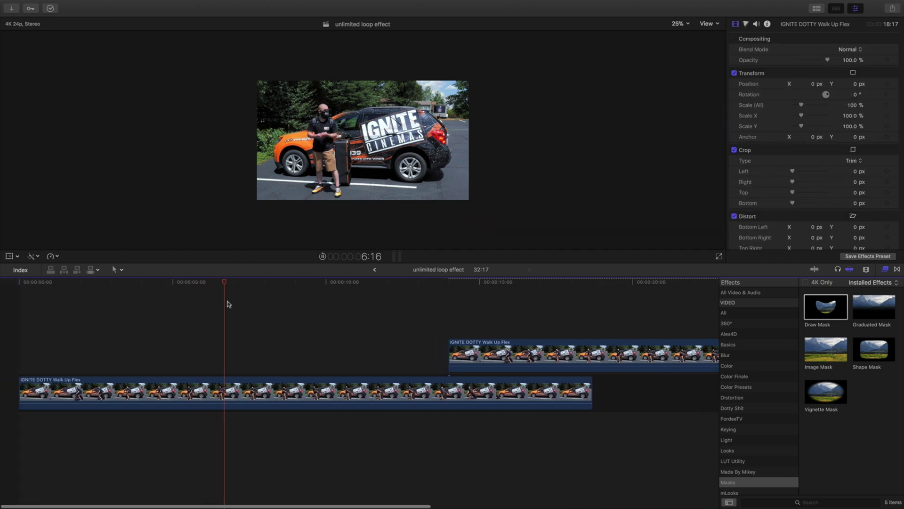
click(391, 303)
scroll(383, 307, right, 2)
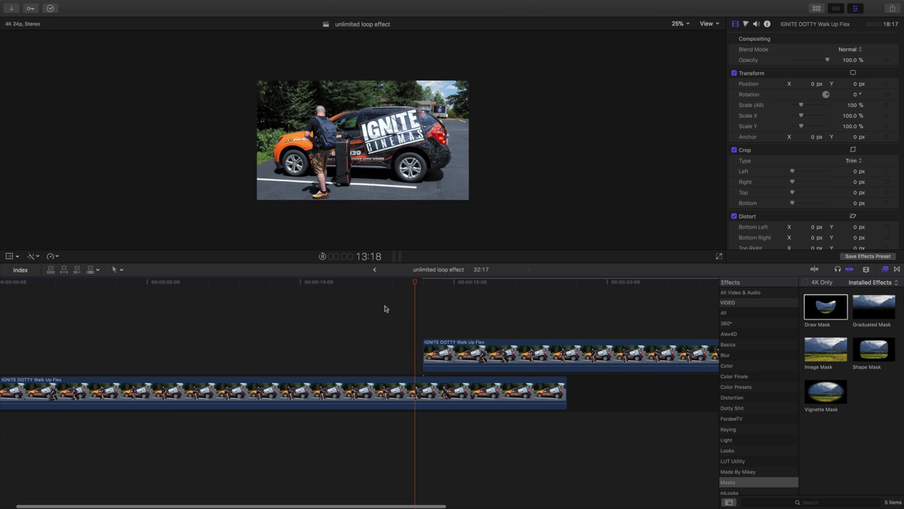
key(space)
drag(430, 284, 425, 285)
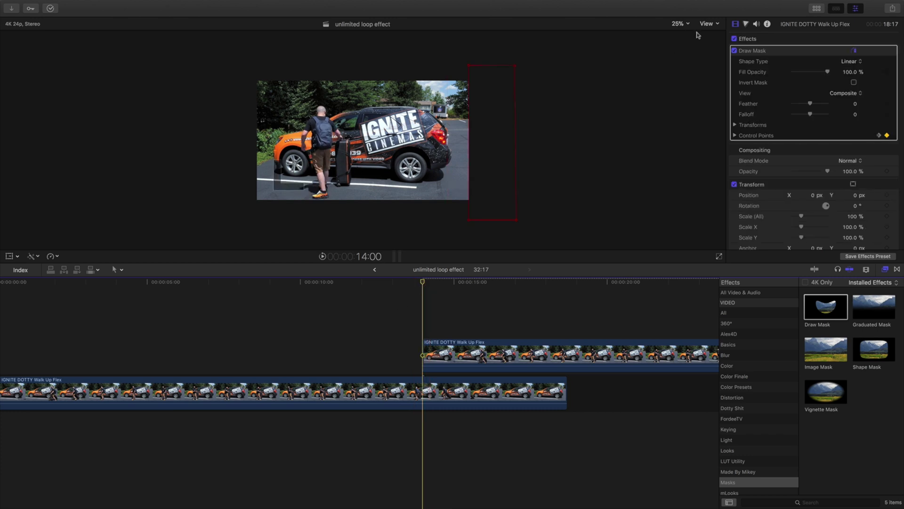
Enlarge the viewer to 150% and compare the man's pose at 14:00 with the frame before it
click(681, 24)
click(678, 86)
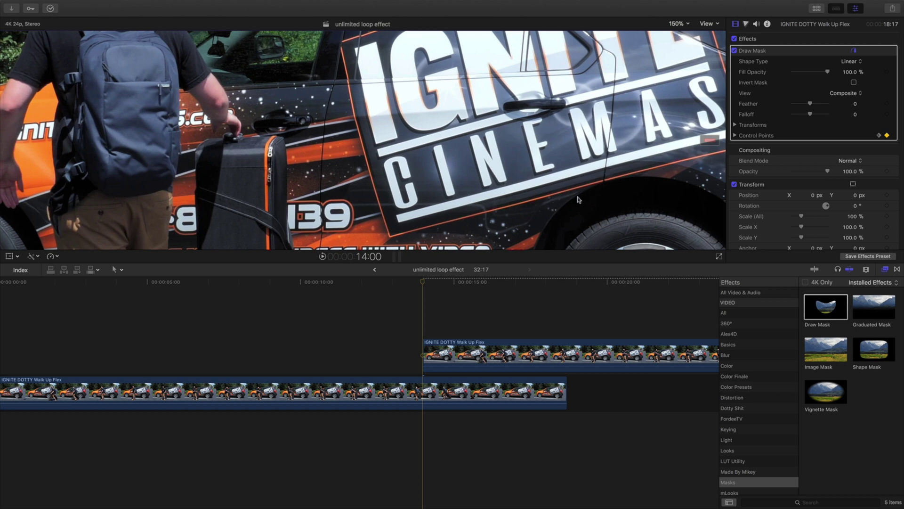
scroll(130, 325, right, 6)
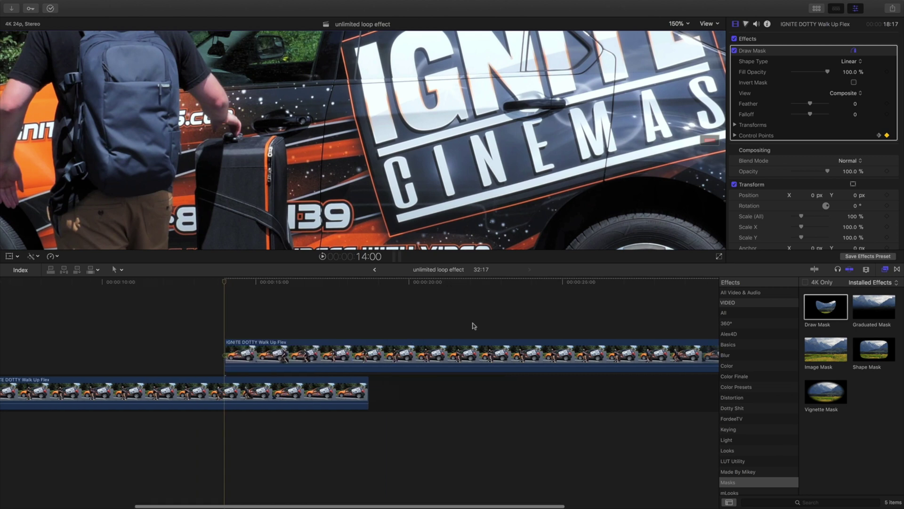
key(Left)
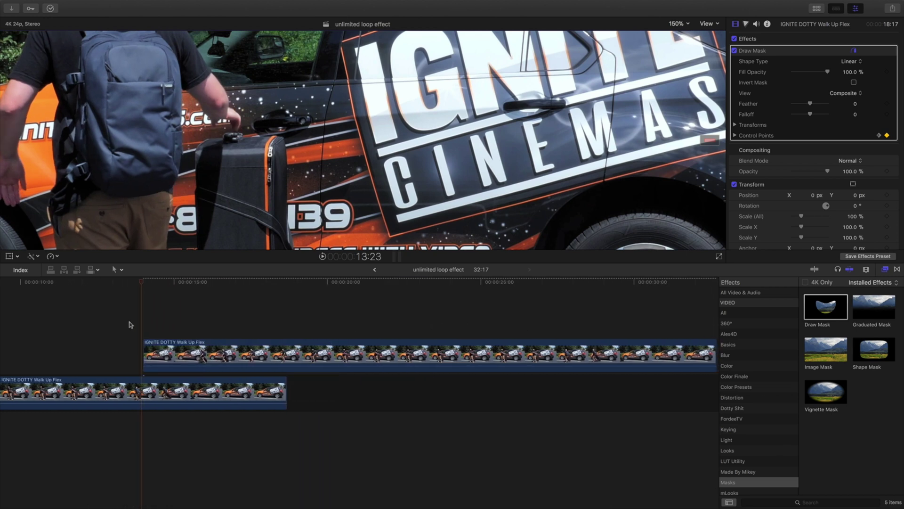
key(Right)
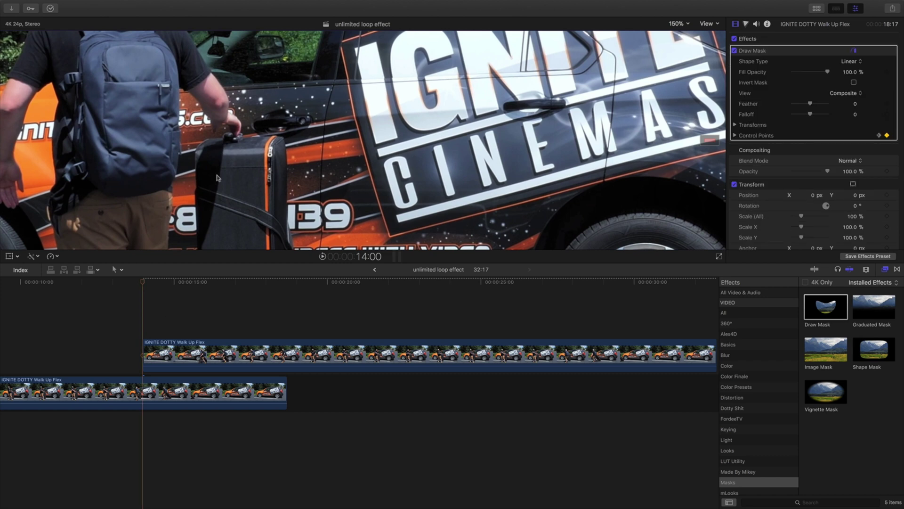
Locate the frame at 28:00 in the upper clip where the man's pose matches the loop's starting frame
key(super+minus)
key(super+minus)
scroll(386, 332, right, 2)
click(327, 317)
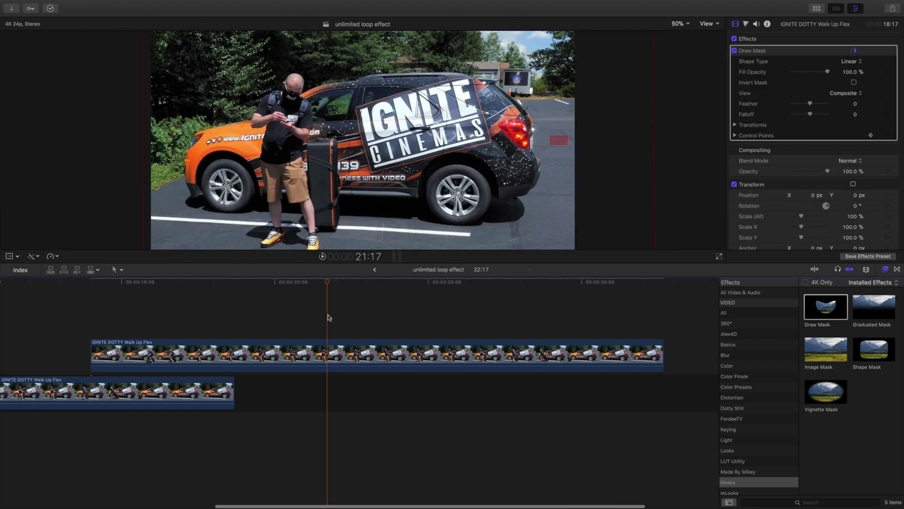
drag(328, 282, 521, 318)
key(Right)
key(Right)
key(Right)
key(Right)
key(Right)
key(Right)
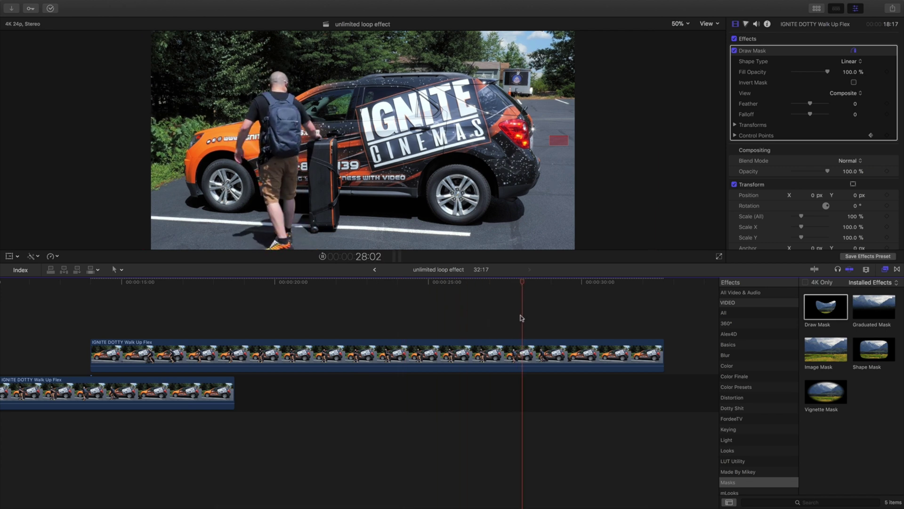
key(Left)
key(Left)
key(Left)
key(Left)
key(Left)
key(Left)
key(Left)
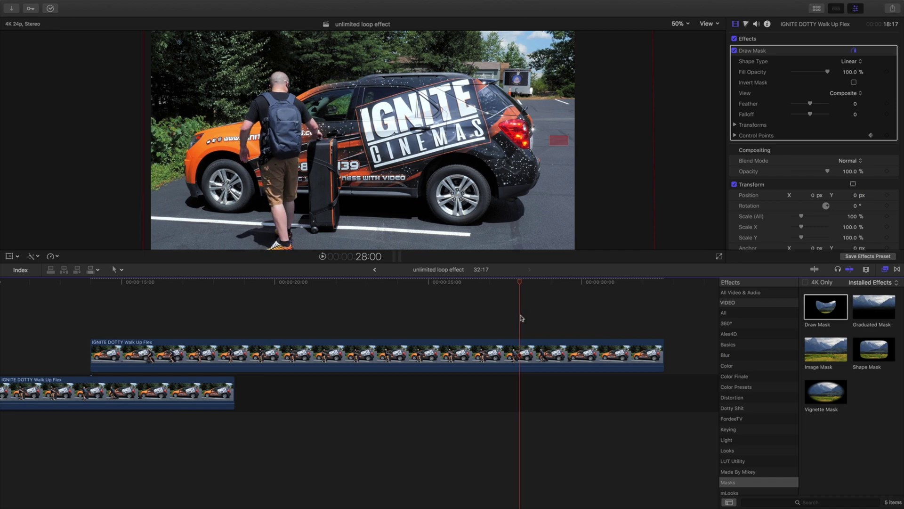
key(Right)
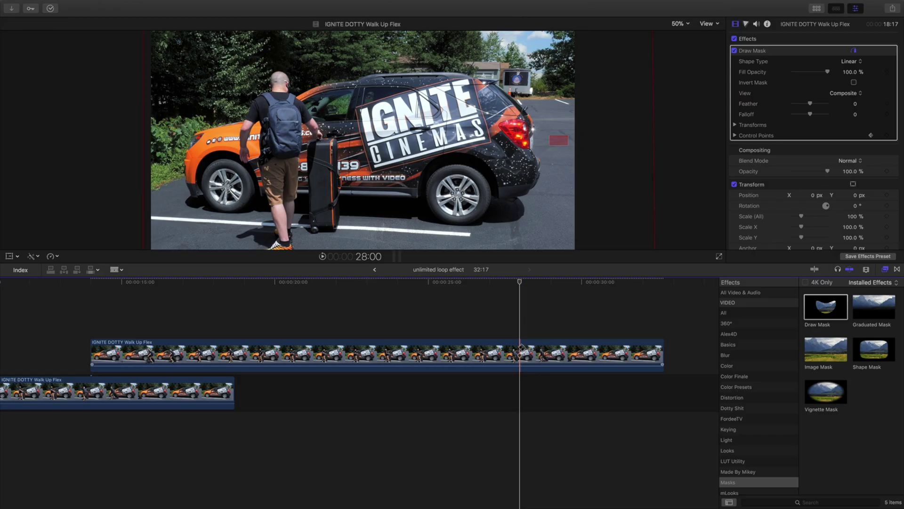
Cut the upper clip at 28:00 and delete the part after the cut
click(521, 348)
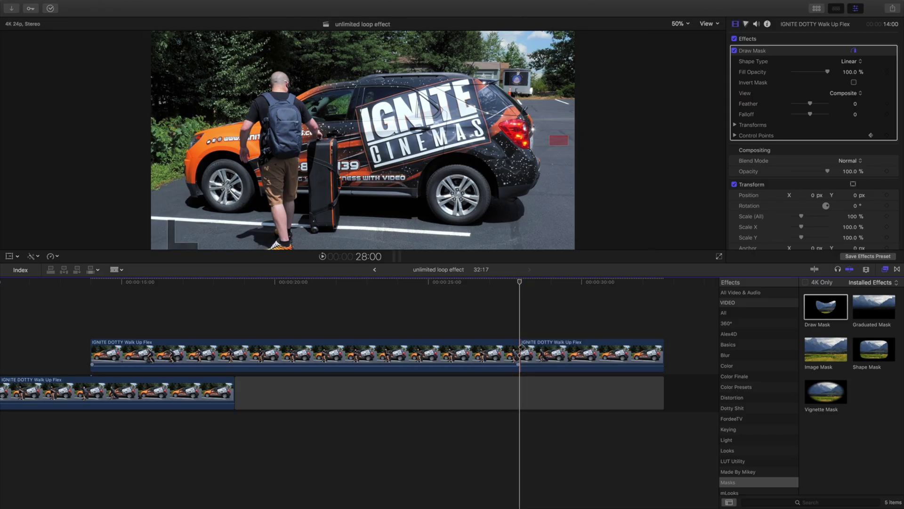
key(a)
click(540, 349)
key(Delete)
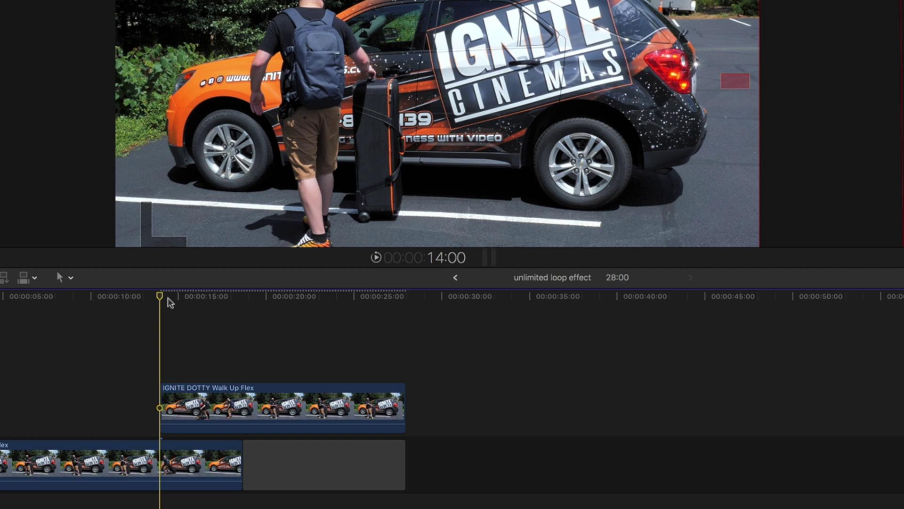
Cut the lower clip at 14:00 and remove the part before the cut so the timeline starts at the masked transition
mouse_move(171, 303)
mouse_down()
mouse_move(411, 321)
mouse_move(160, 313)
mouse_up()
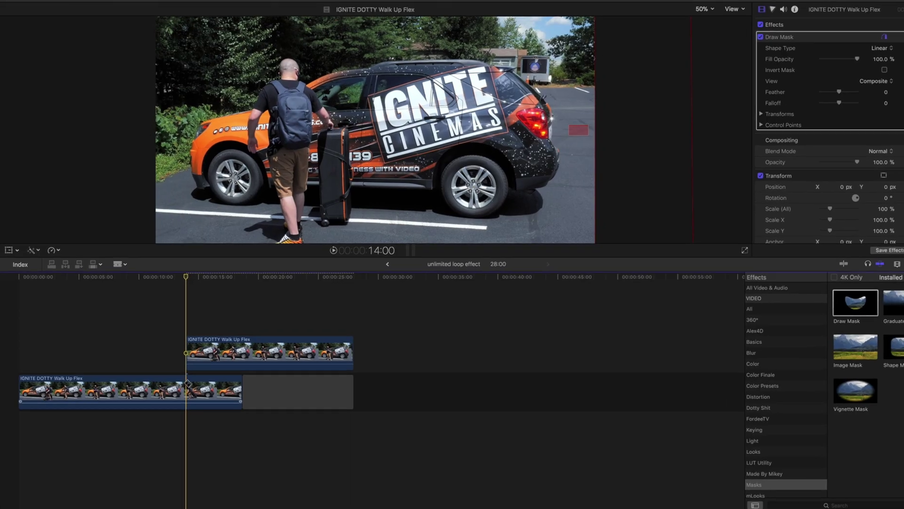
key(super+b)
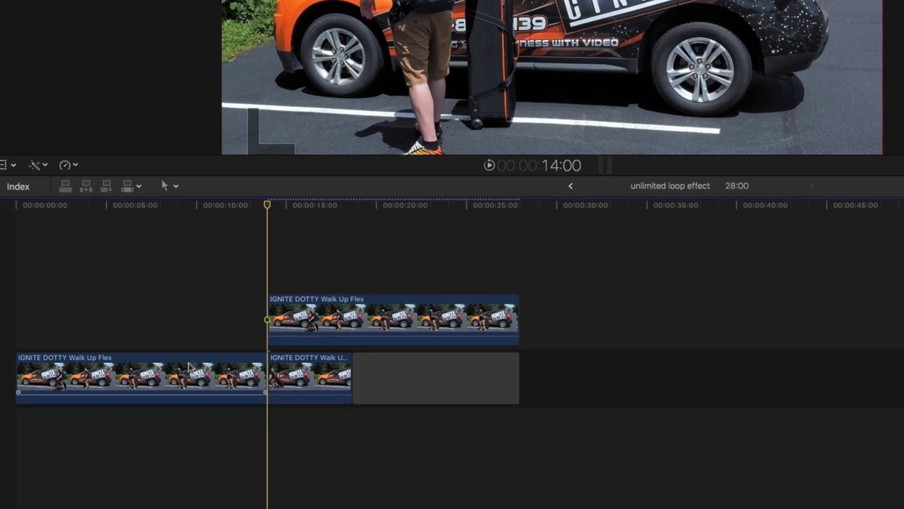
click(189, 365)
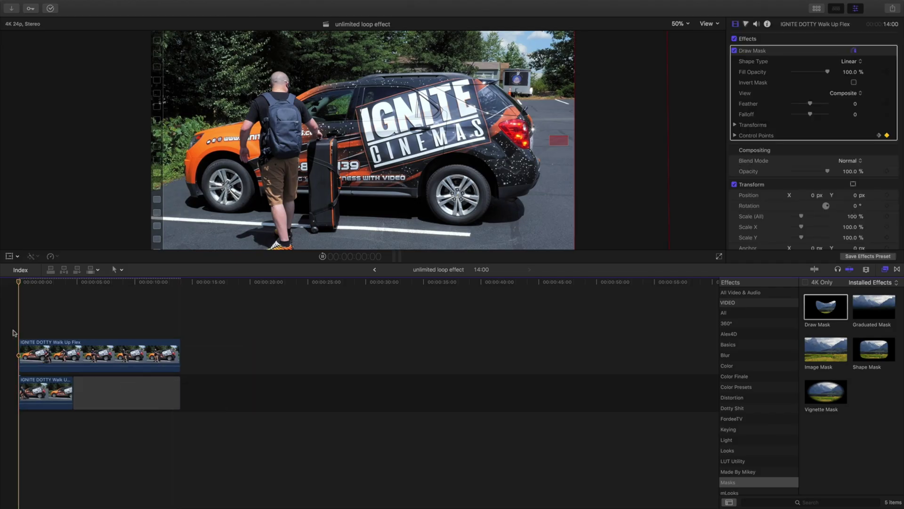
Play the trimmed loop from its start and compare its first and last frames
key(space)
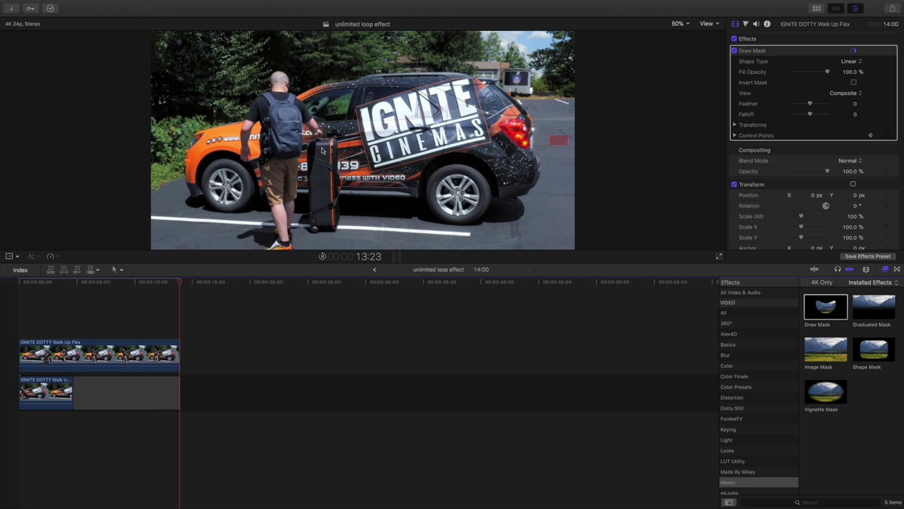
key(space)
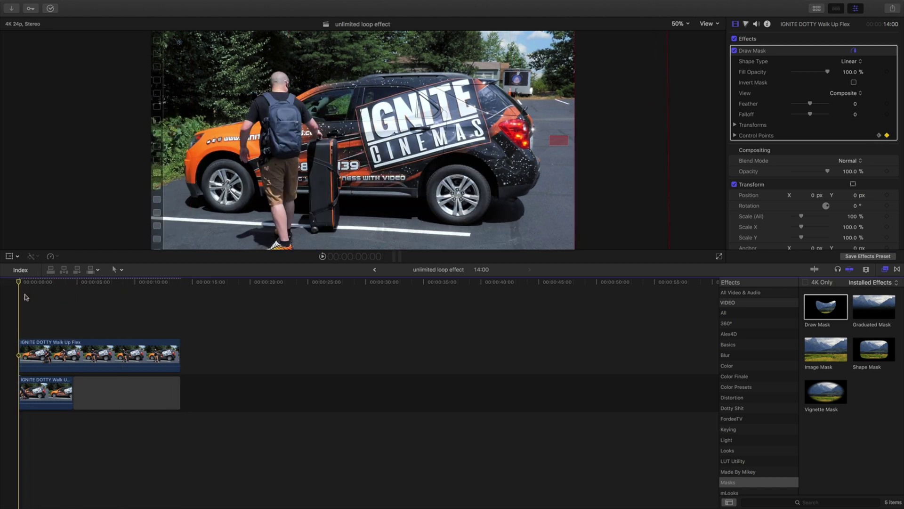
drag(20, 283, 182, 297)
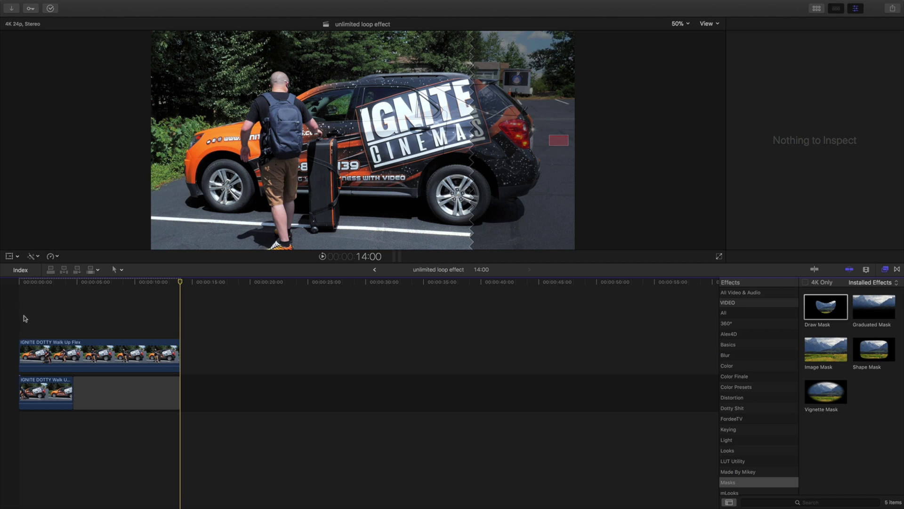
Combine all timeline clips into a compound clip named "unlimited loop effect Clip" in the Tutorial event
key(super+a)
right_click(122, 350)
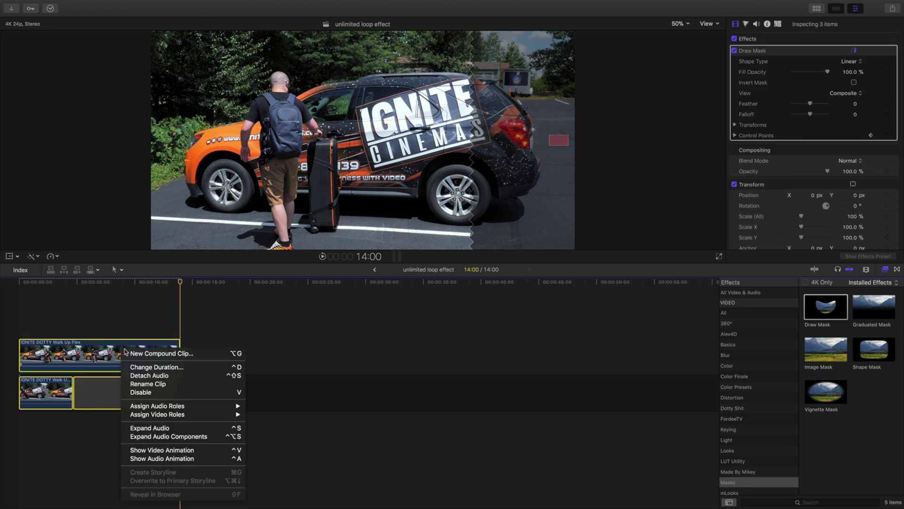
click(147, 354)
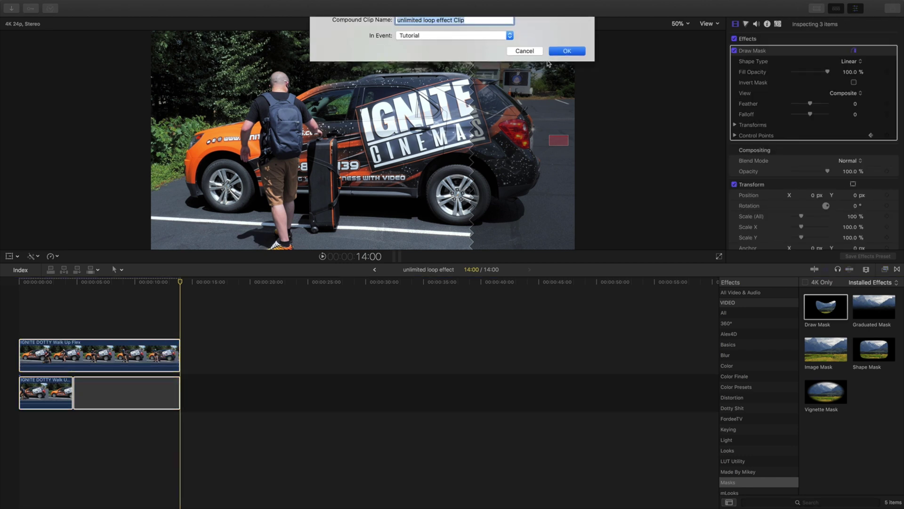
key(Return)
Copy the compound clip and paste it three times from 14:00, end to end
click(41, 382)
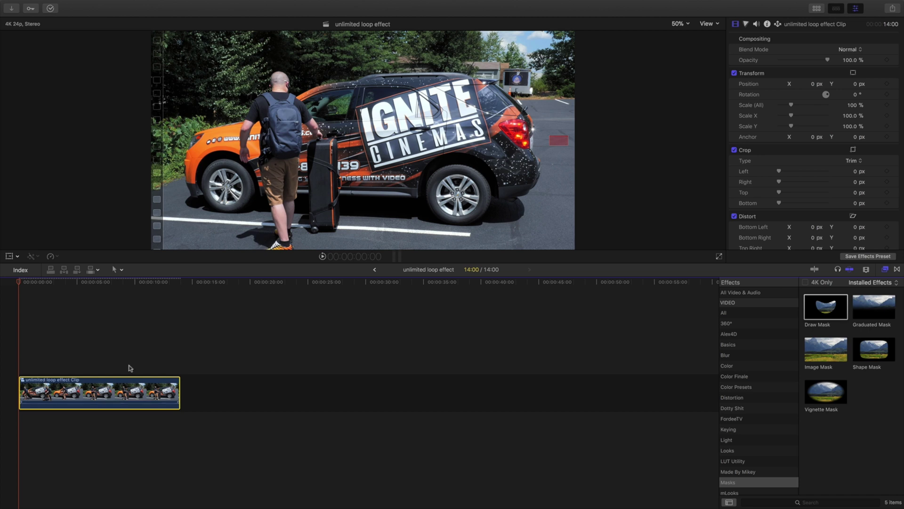
click(180, 368)
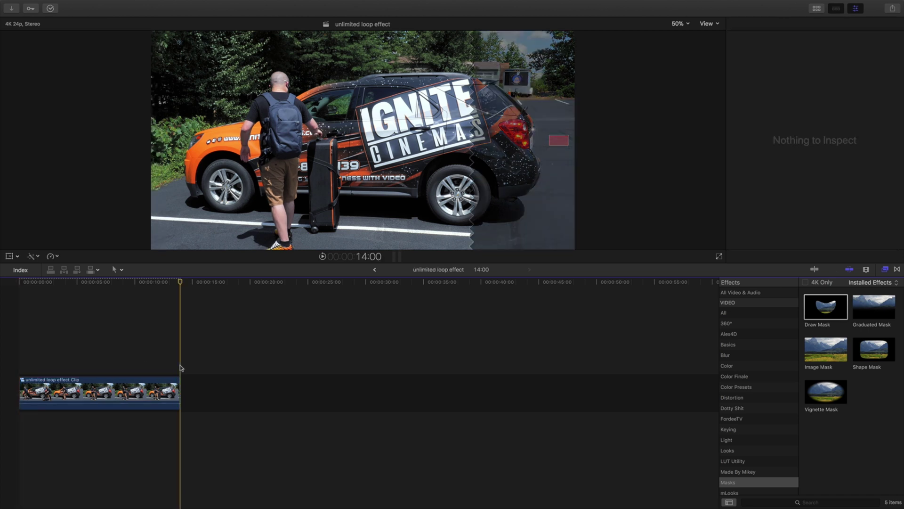
key(super+v)
key(super+v)
key(super+v)
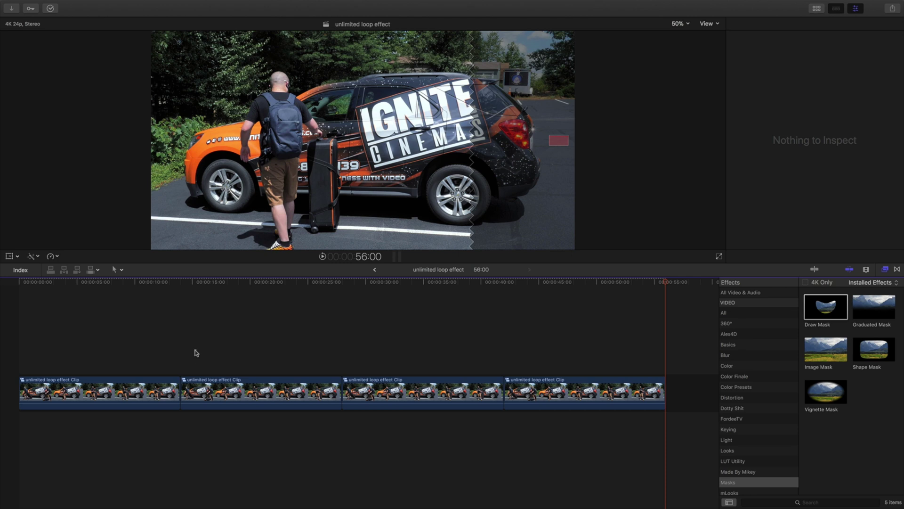
Play across the join between the first two compound clips to check that the loop is seamless
click(195, 352)
key(space)
click(170, 352)
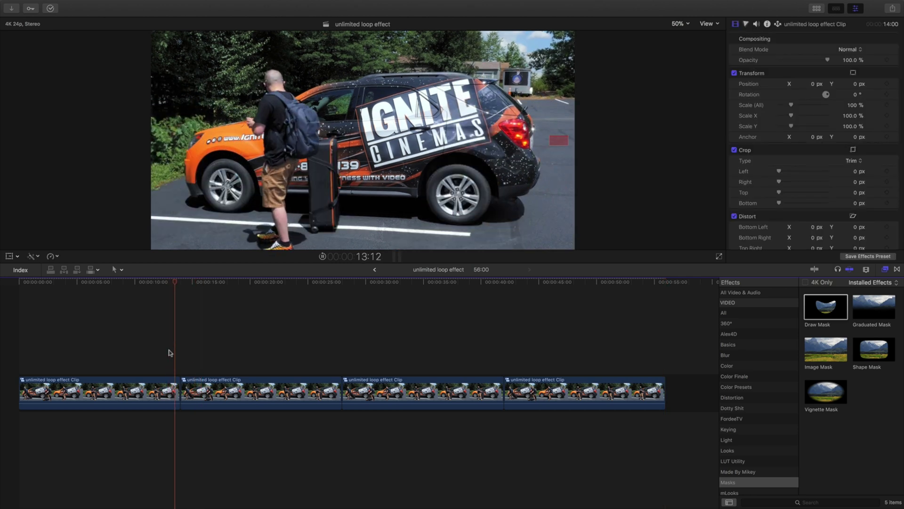